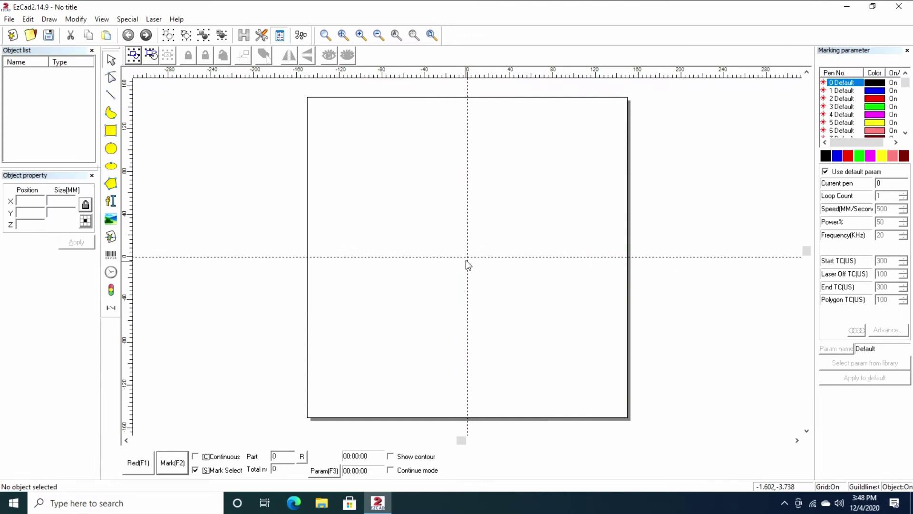
Open the saved job '300mm - Play Doggie Daycare Logo - 20oz Tumbler Black'
left_click(30, 35)
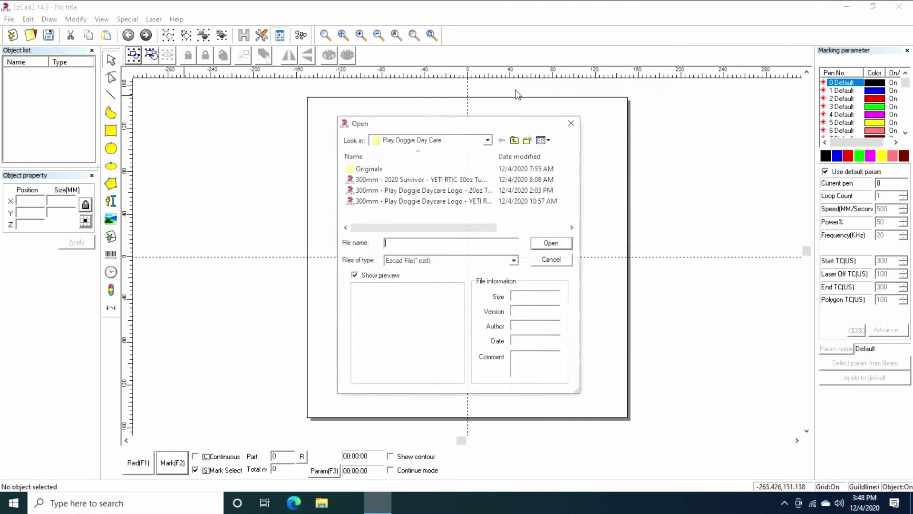
double_click(442, 189)
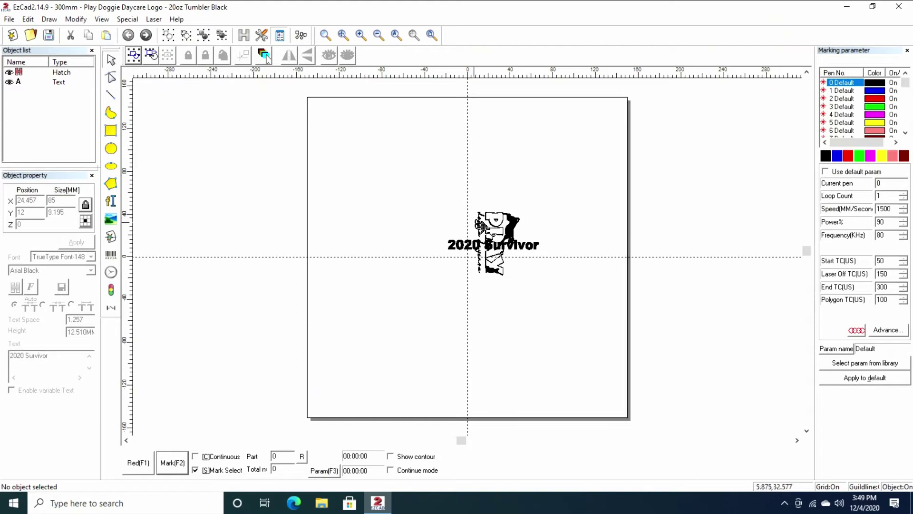
Zoom in and hide the 2020 Survivor text object
scroll(508, 221, "up", 1)
scroll(483, 204, "up", 1)
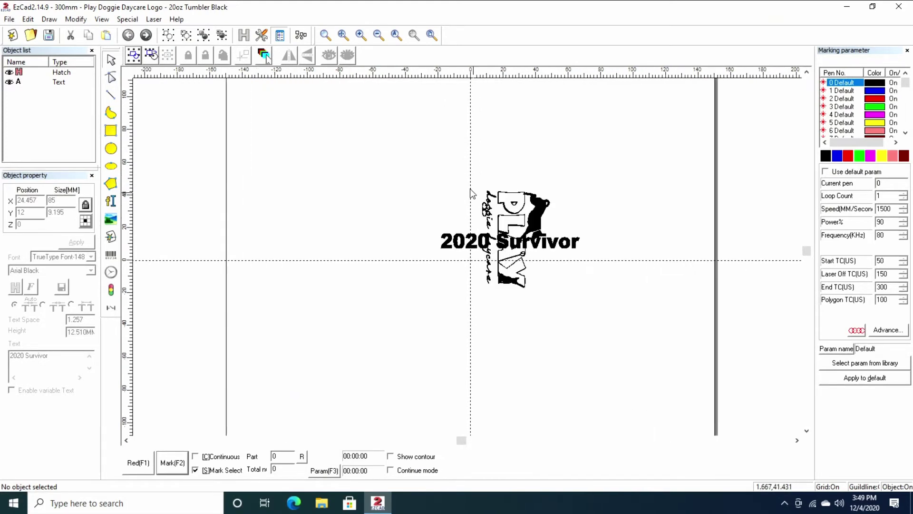
left_click(514, 204)
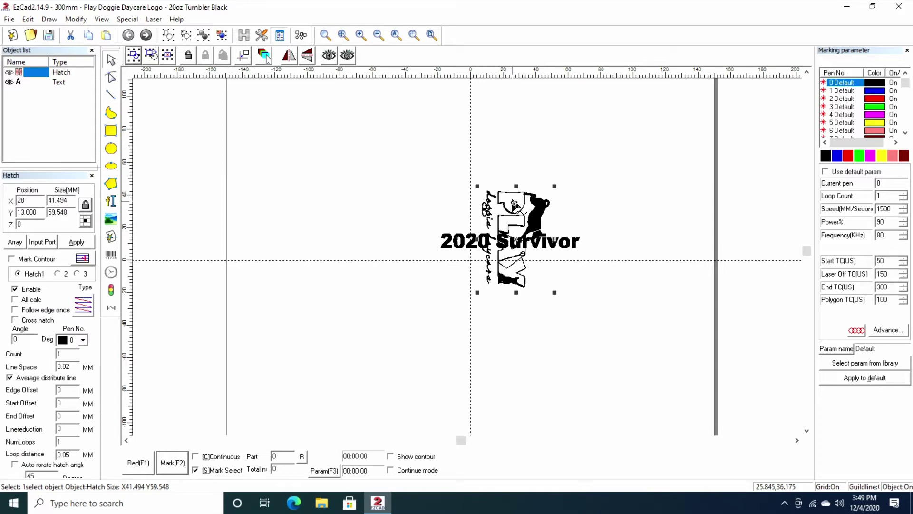
left_click(36, 82)
left_click(347, 55)
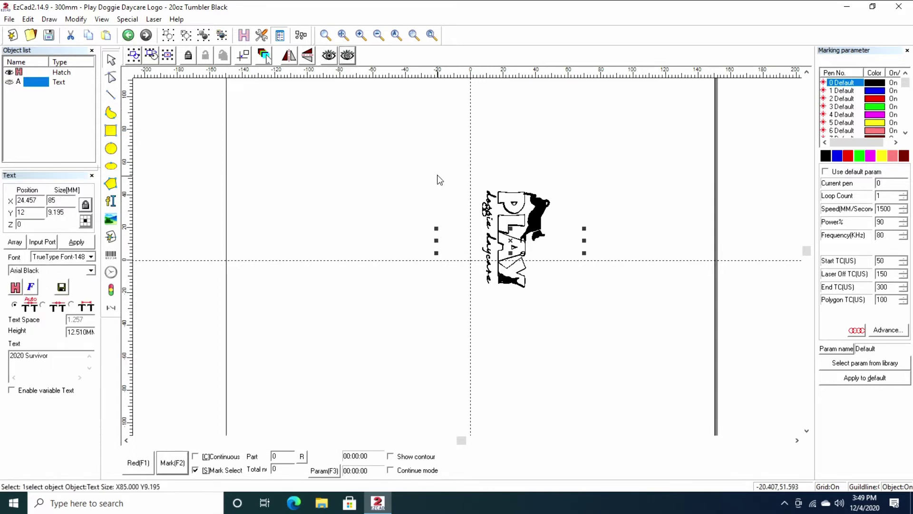
left_click(359, 116)
Re-show and hide the 2020 Survivor text again, then select the PLAY logo
left_click(19, 84)
left_click(329, 56)
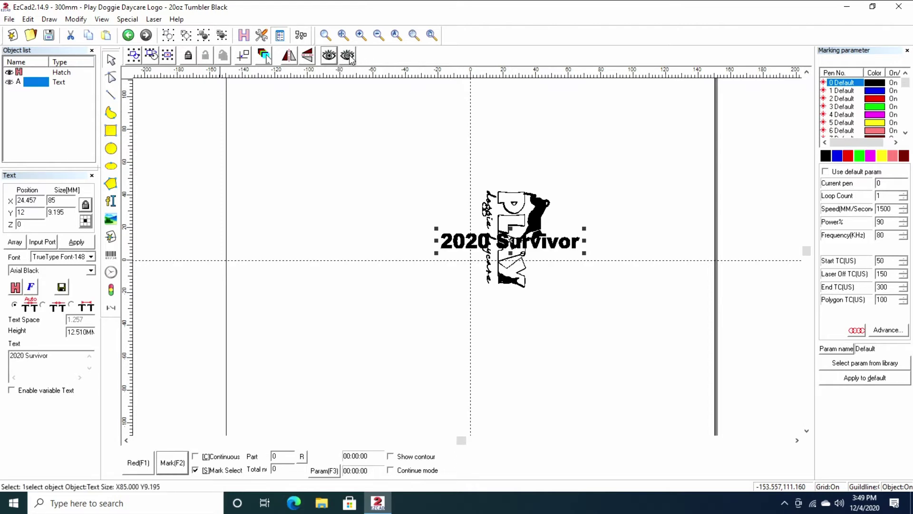
left_click(348, 55)
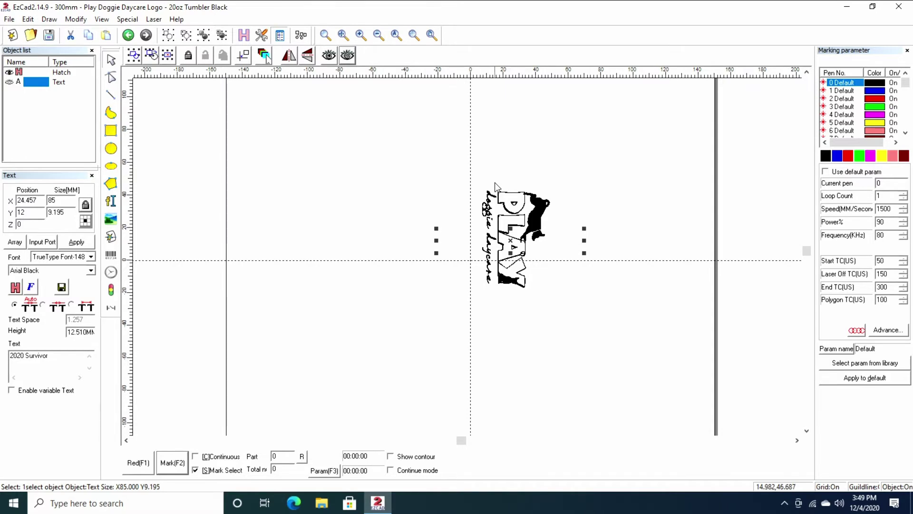
left_click(464, 161)
left_click(552, 222)
scroll(552, 222, "up", 1)
scroll(552, 221, "up", 2)
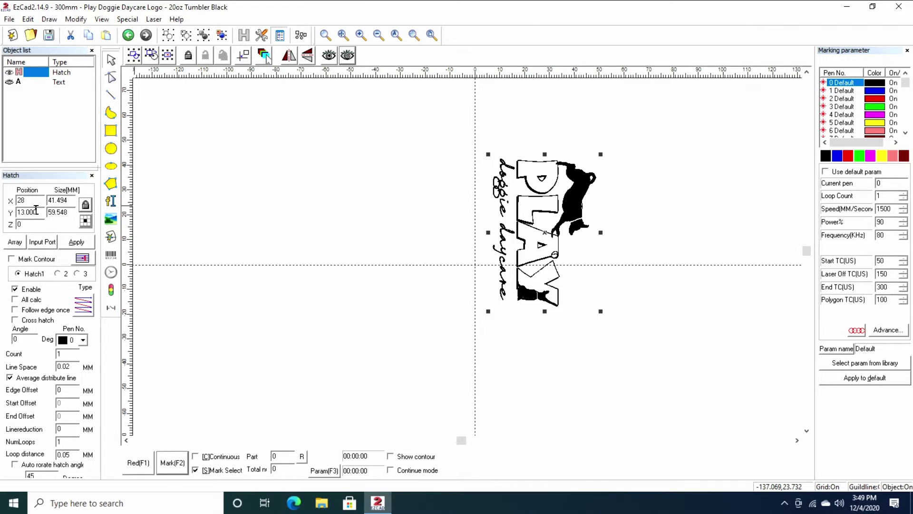
double_click(36, 211)
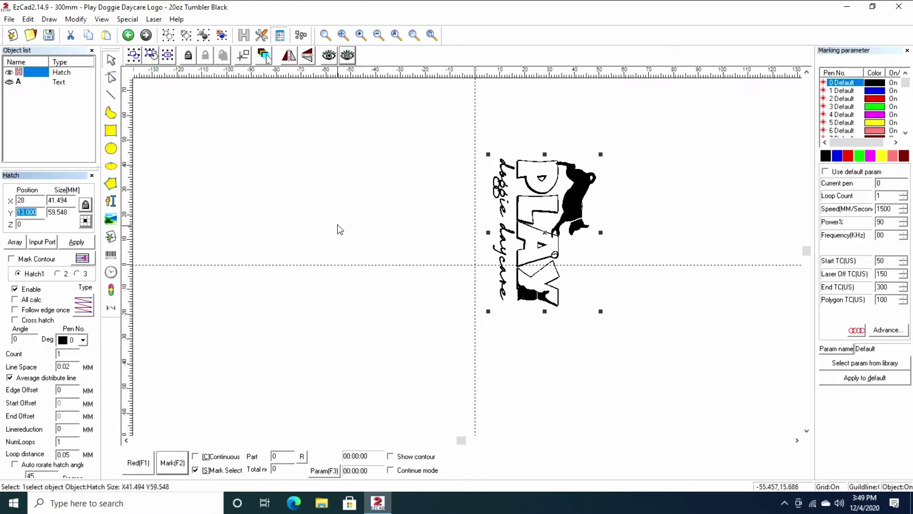
left_click(380, 221)
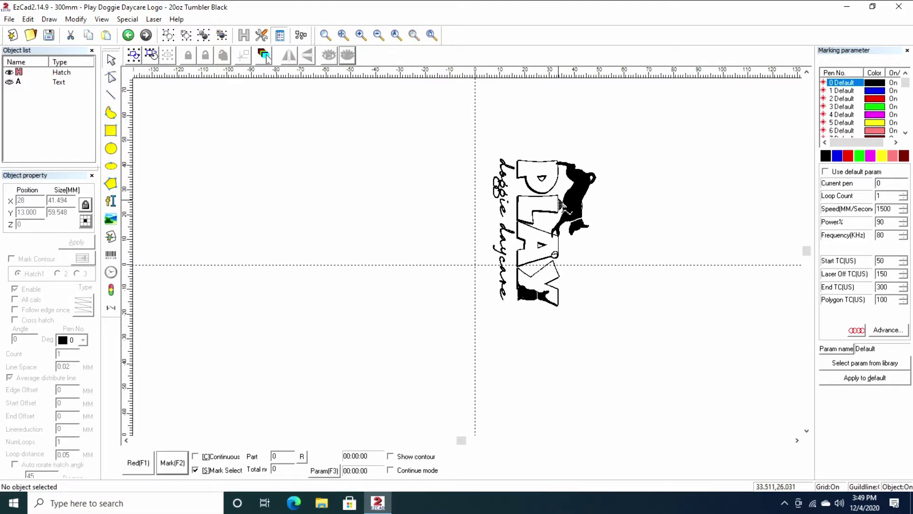
left_click(560, 202)
scroll(455, 252, "up", 4)
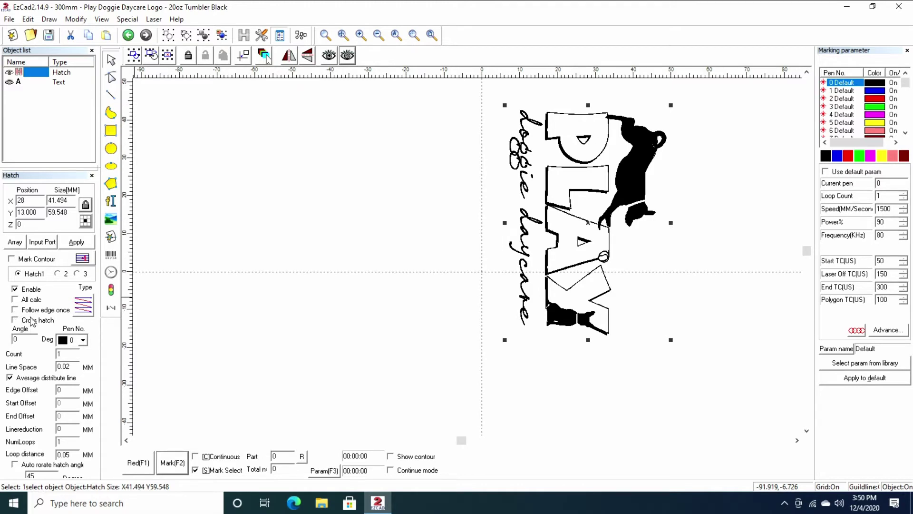
Make the 2020 Survivor text visible again
left_click(683, 229)
left_click(330, 56)
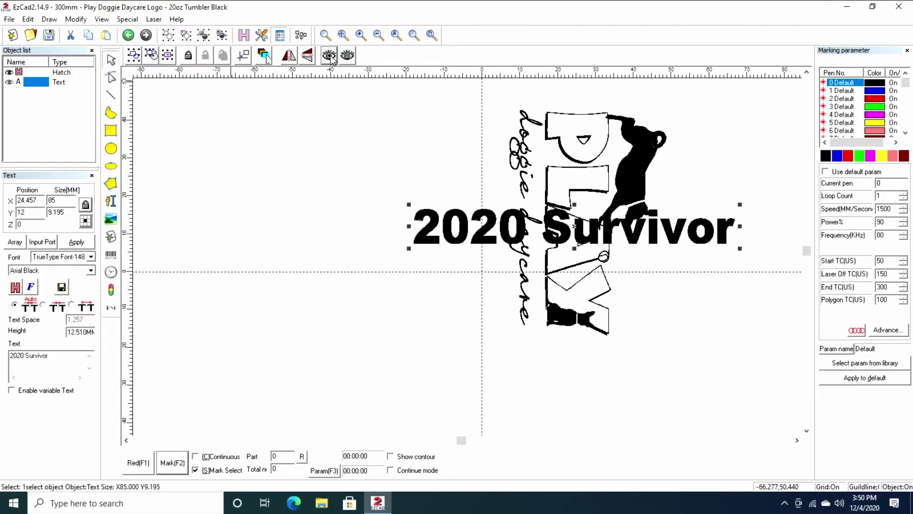
left_click(328, 136)
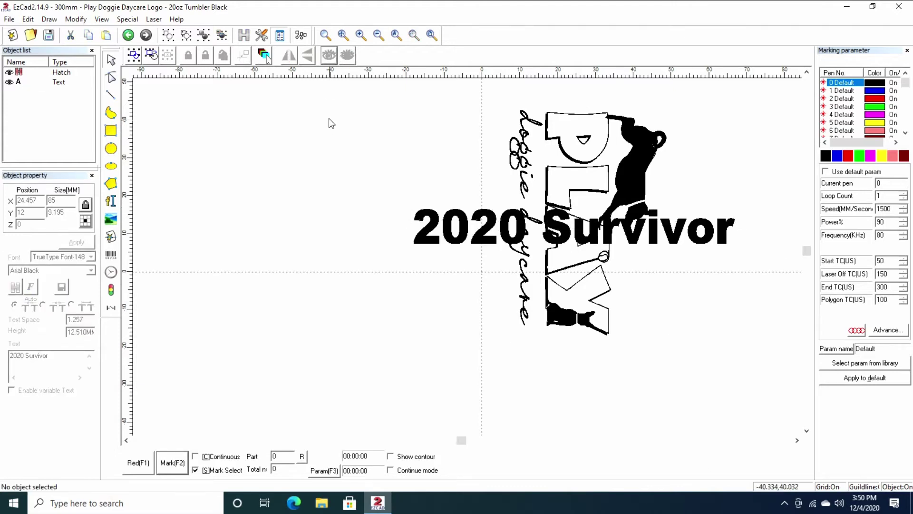
Hide the PLAY logo so only the text remains
left_click(550, 141)
left_click(352, 58)
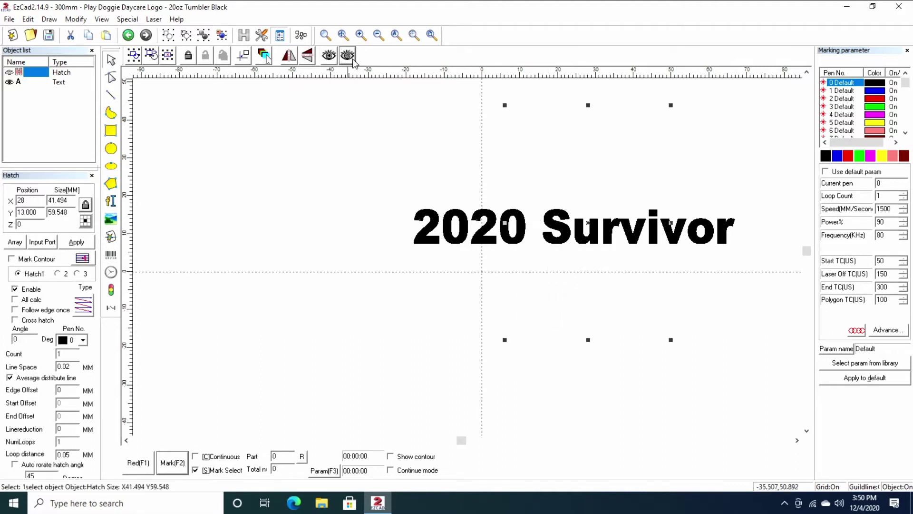
left_click(371, 149)
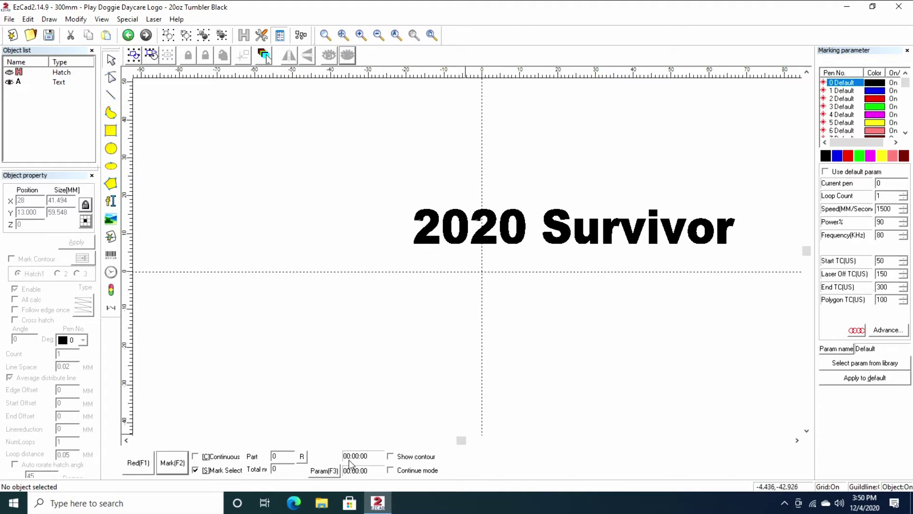
Turn on Show contour and start the red guide-light preview
left_click(430, 458)
left_click(135, 462)
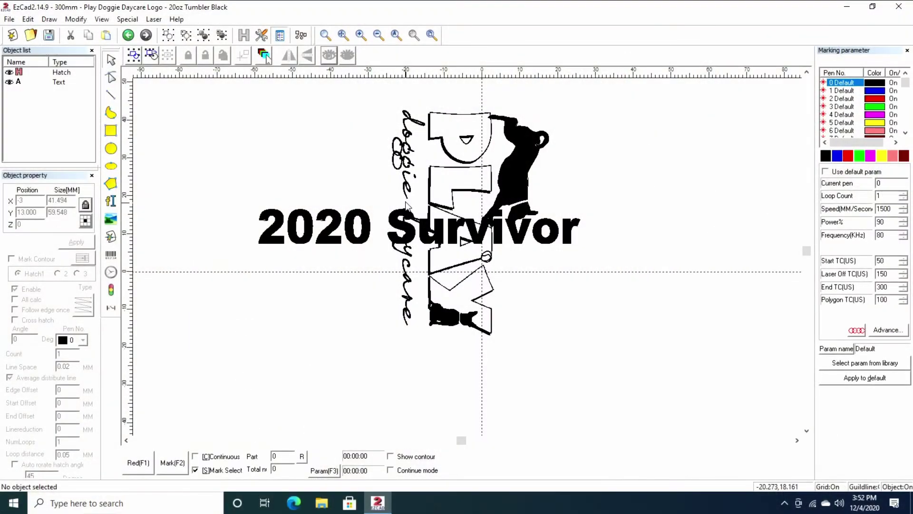
Select the 2020 Survivor text and preview its position with the red guide light
left_click(265, 240)
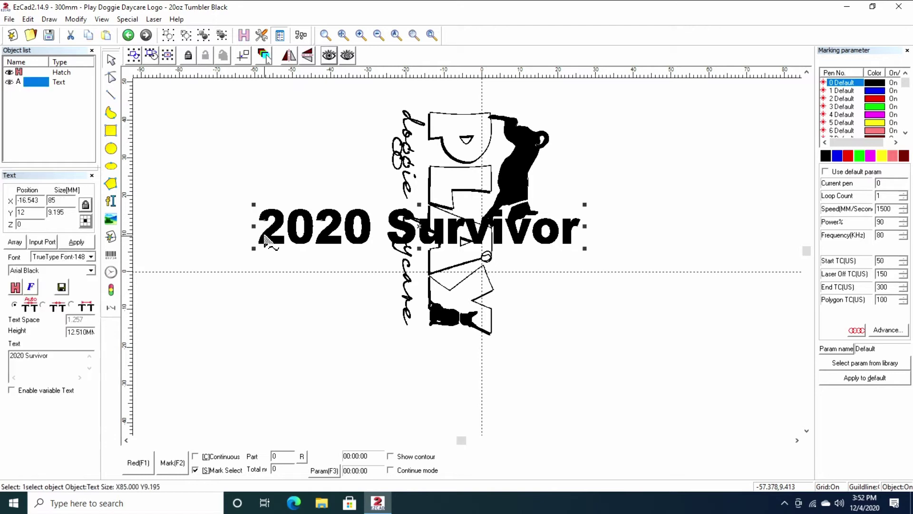
left_click(138, 463)
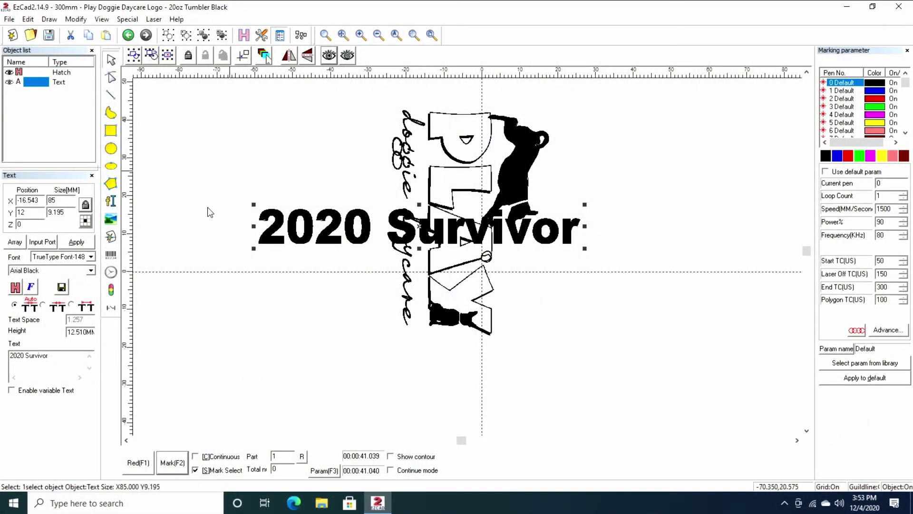
Deselect the text and select the PLAY logo instead
left_click(255, 350)
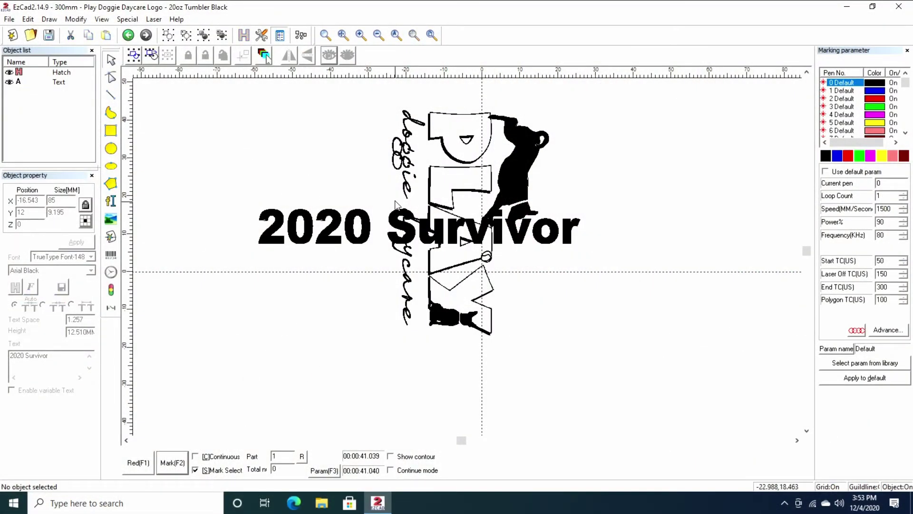
left_click(445, 142)
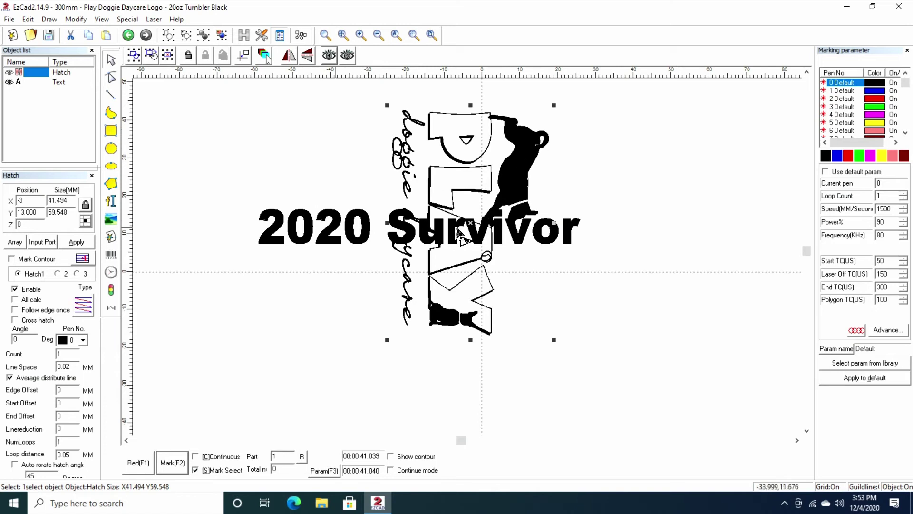
left_click(355, 138)
left_click(428, 142)
Open the RotaryMark window from the Laser menu
left_click(154, 19)
left_click(185, 95)
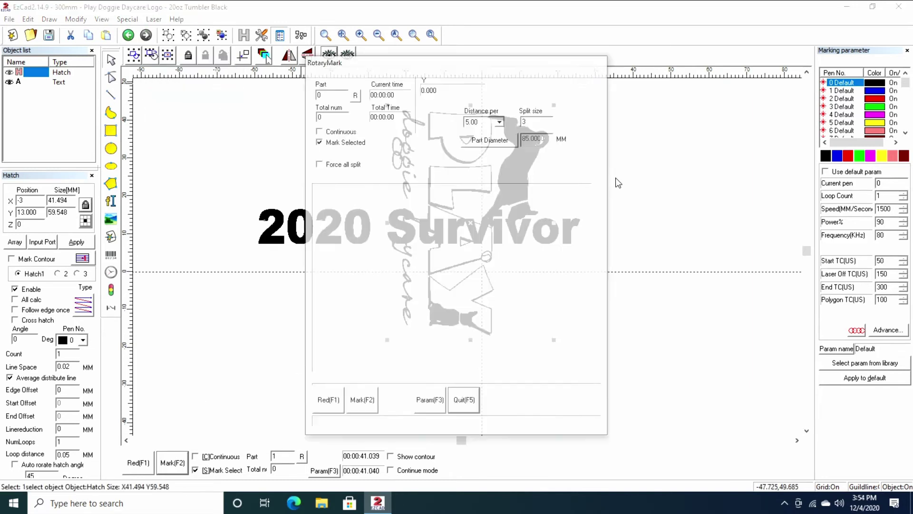